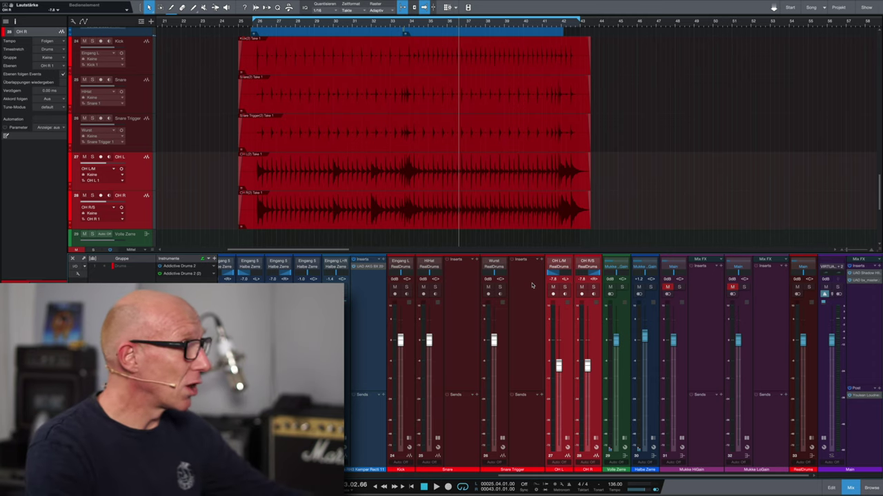
Solo the Snare track and listen to it from the start of the take and again from around bar 34.
{"action": "scroll", "coordinate": [532, 285], "scroll_direction": "left", "scroll_amount": 1}
{"action": "left_click", "coordinate": [140, 99]}
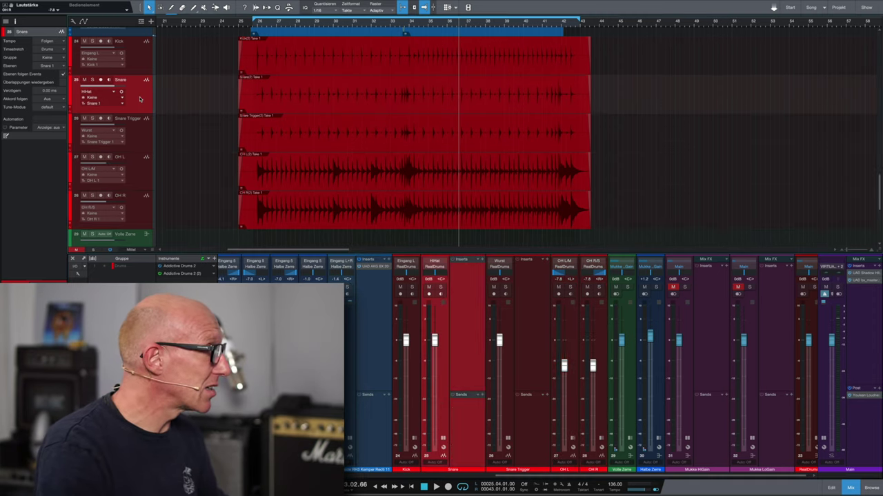
{"action": "left_click", "coordinate": [92, 80]}
{"action": "key", "text": "space"}
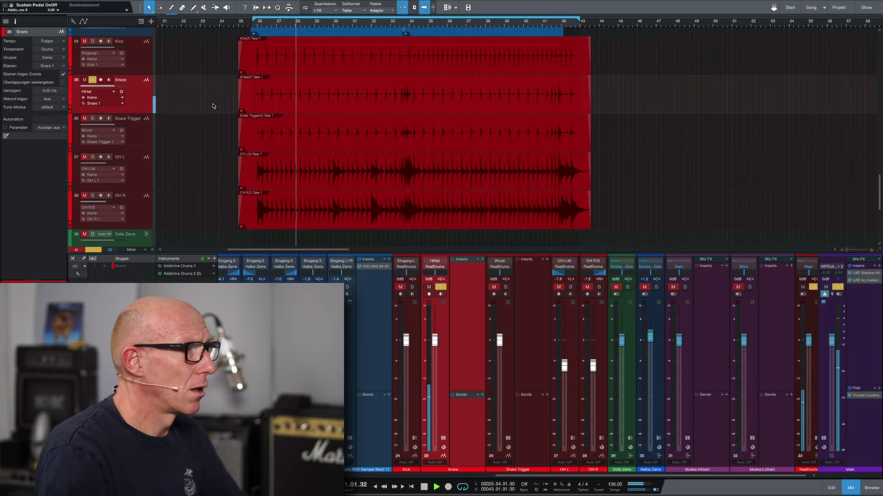
{"action": "scroll", "coordinate": [298, 108], "scroll_direction": "right", "scroll_amount": 1}
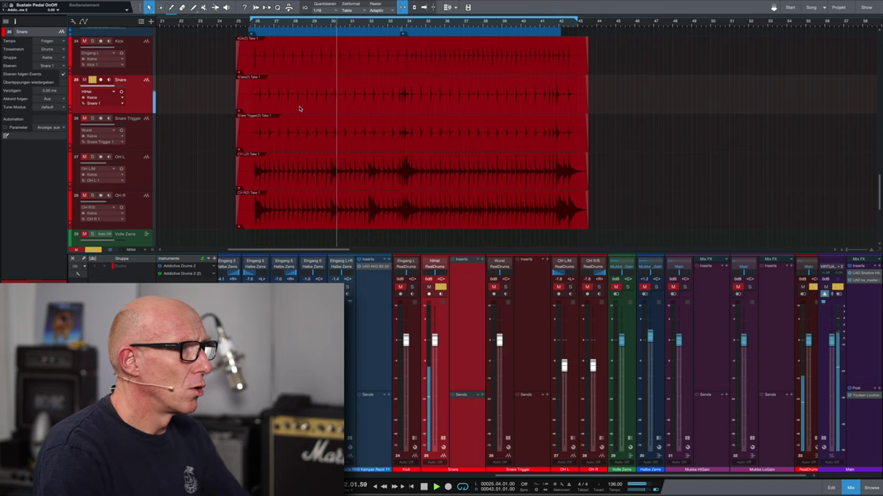
{"action": "key", "text": "f"}
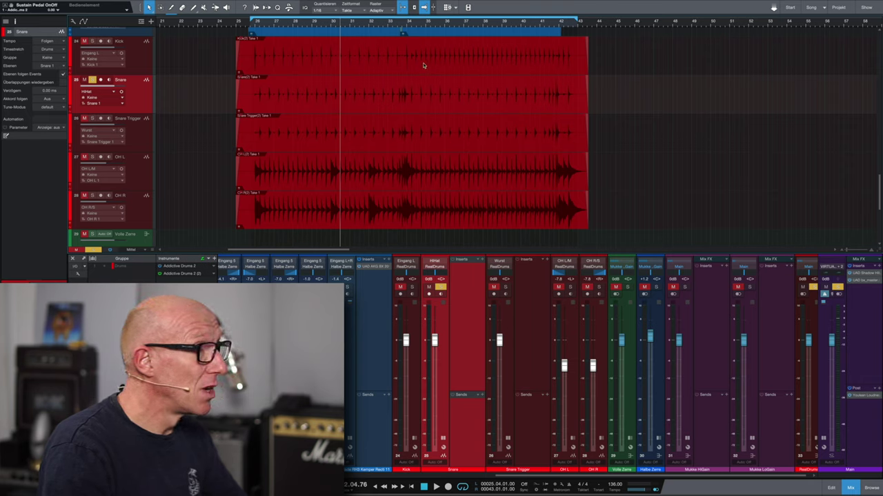
{"action": "left_click", "coordinate": [419, 25]}
{"action": "key", "text": "space"}
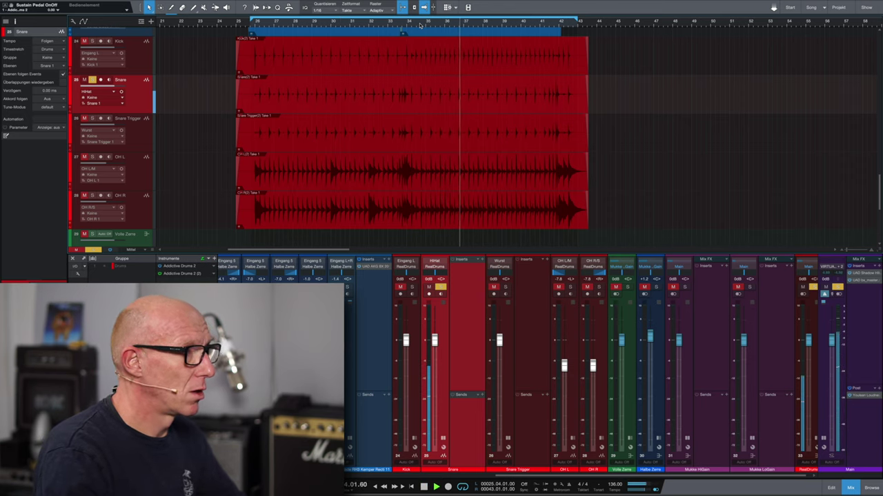
{"action": "key", "text": "space"}
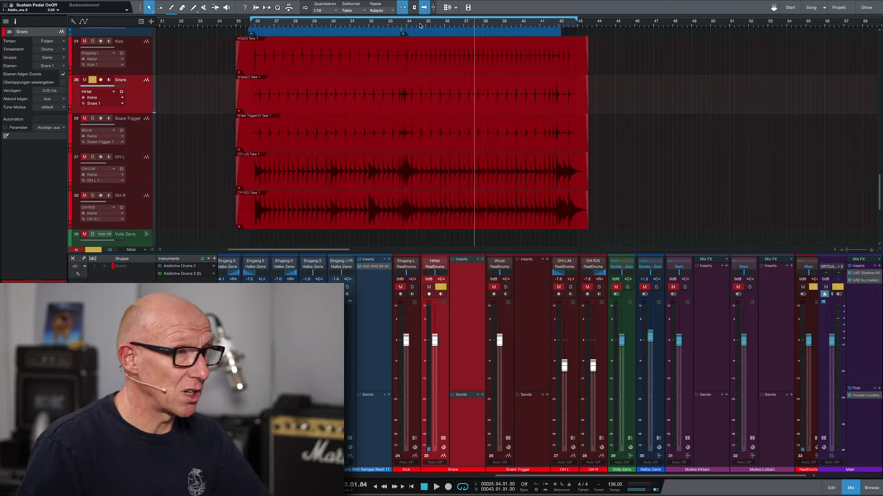
Solo the Snare Trigger track instead and listen to it, including the passage from around bar 34.
{"action": "left_click", "coordinate": [144, 131]}
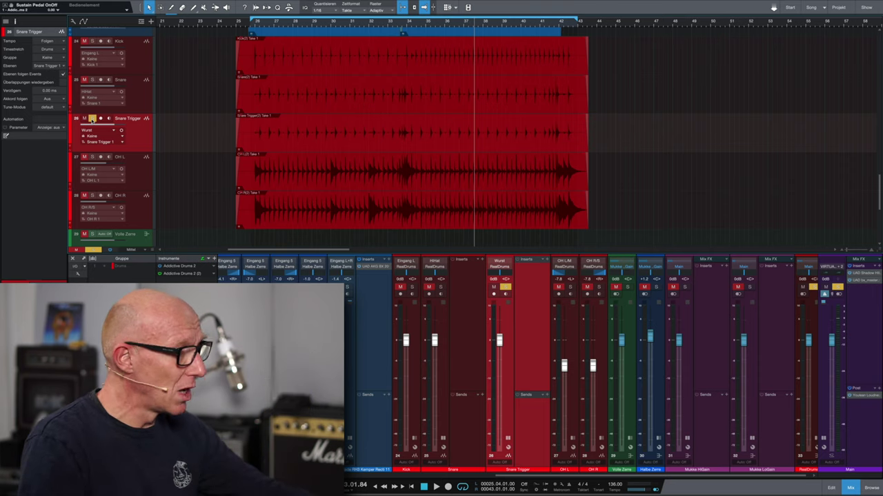
{"action": "key", "text": "space"}
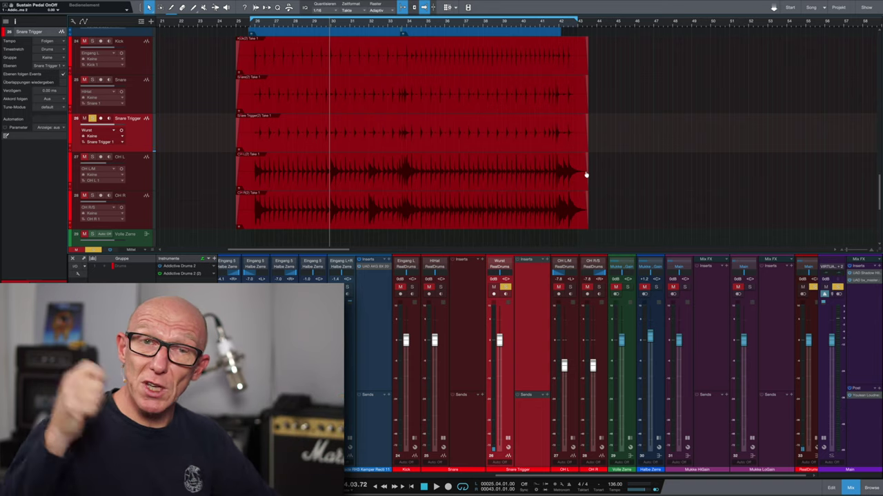
{"action": "left_click", "coordinate": [422, 26]}
{"action": "key", "text": "space"}
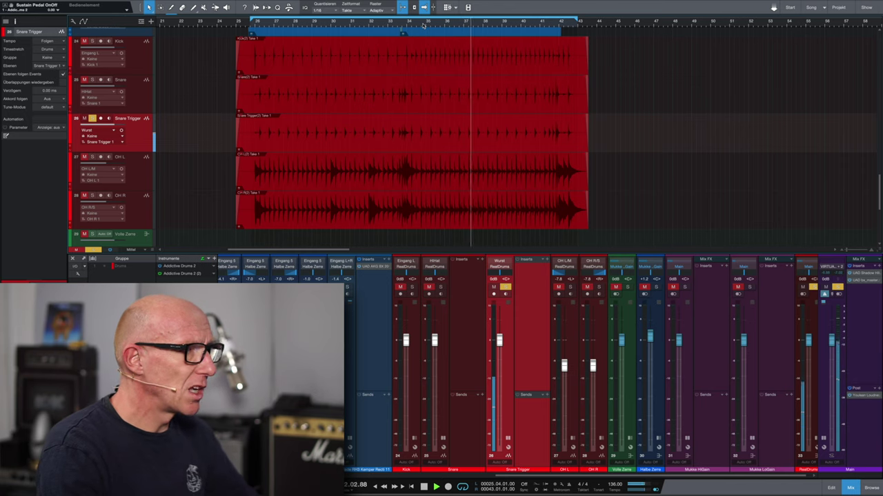
{"action": "key", "text": "space"}
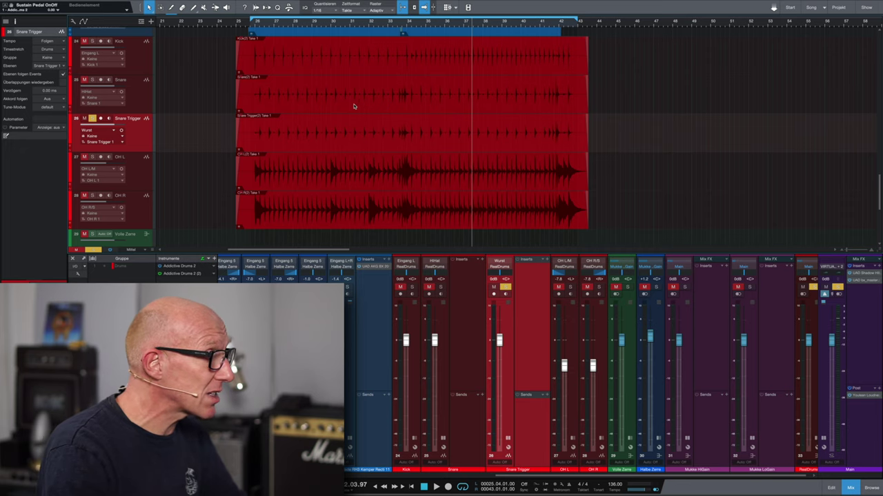
Examine the snare hit at 31.2 up close, comparing the waveform onsets on the Snare and Snare Trigger tracks.
{"action": "scroll", "coordinate": [357, 111], "scroll_direction": "up", "scroll_amount": 3}
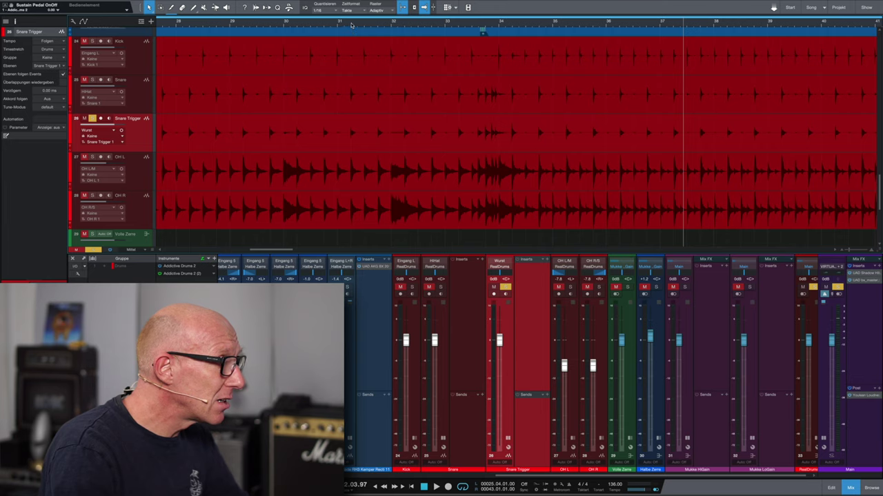
{"action": "scroll", "coordinate": [352, 71], "scroll_direction": "up", "scroll_amount": 8}
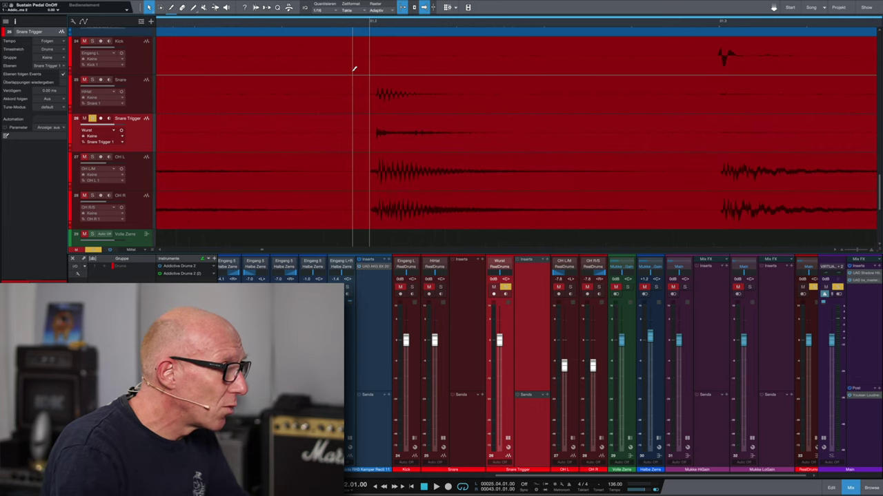
{"action": "scroll", "coordinate": [353, 69], "scroll_direction": "up", "scroll_amount": 2}
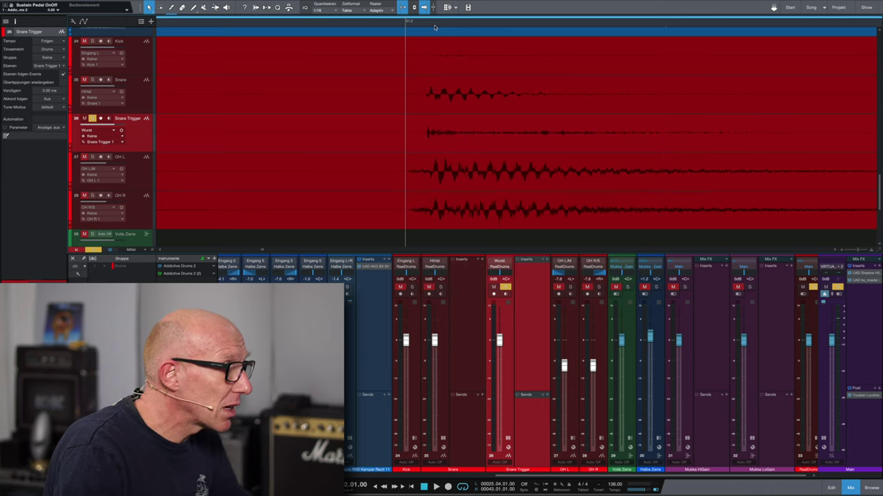
{"action": "left_click_drag", "start_coordinate": [434, 31], "coordinate": [437, 43]}
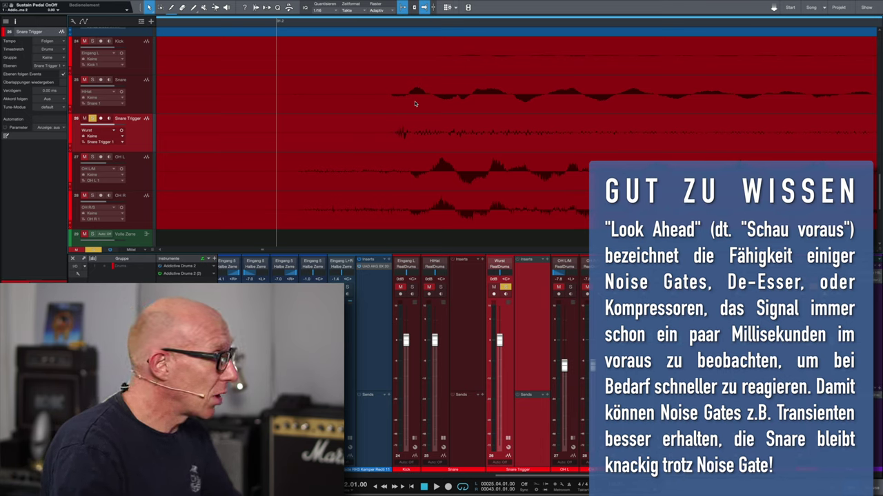
Insert the Gate plug-in on the Snare channel, finding it with the search term "gate".
{"action": "left_click", "coordinate": [445, 324]}
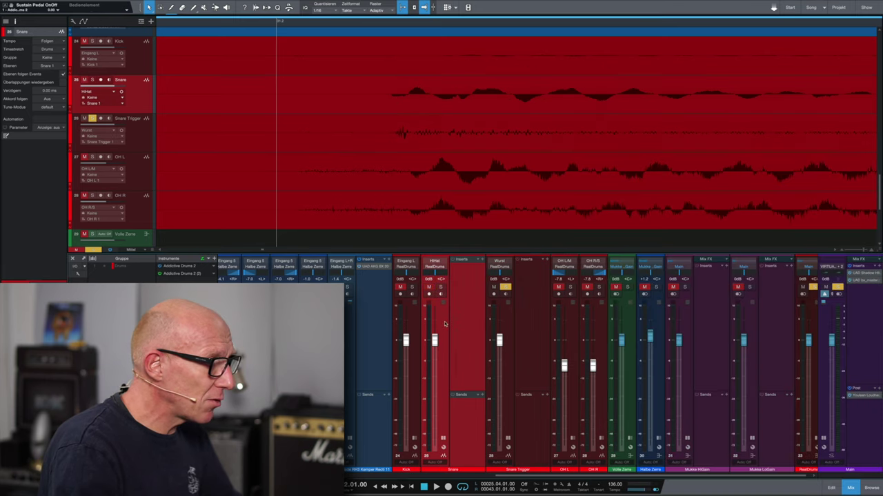
{"action": "left_click", "coordinate": [482, 261]}
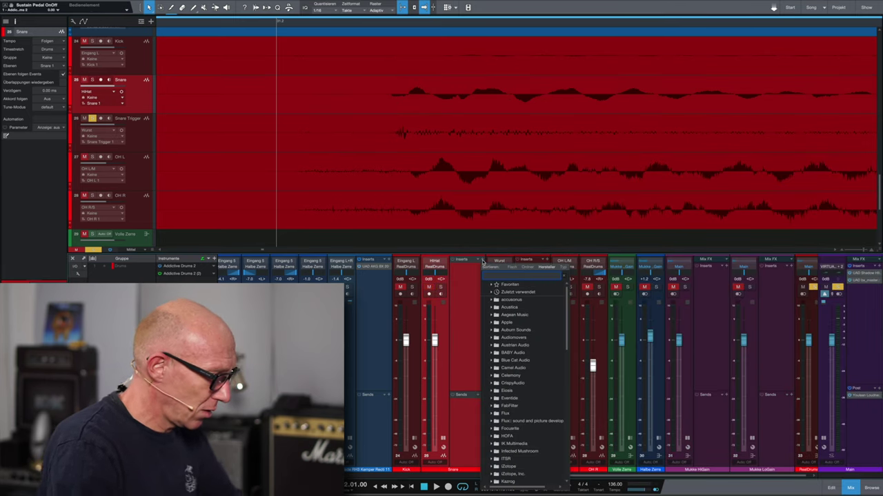
{"action": "type", "text": "gate"}
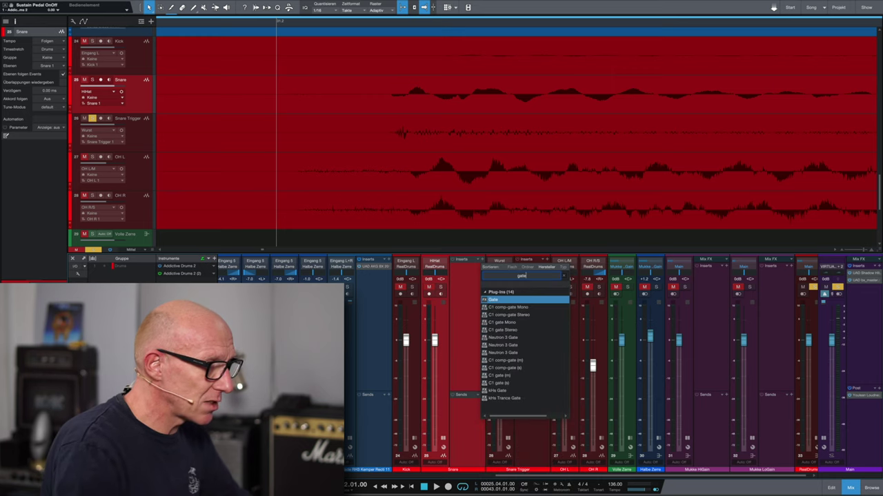
{"action": "left_click", "coordinate": [492, 301]}
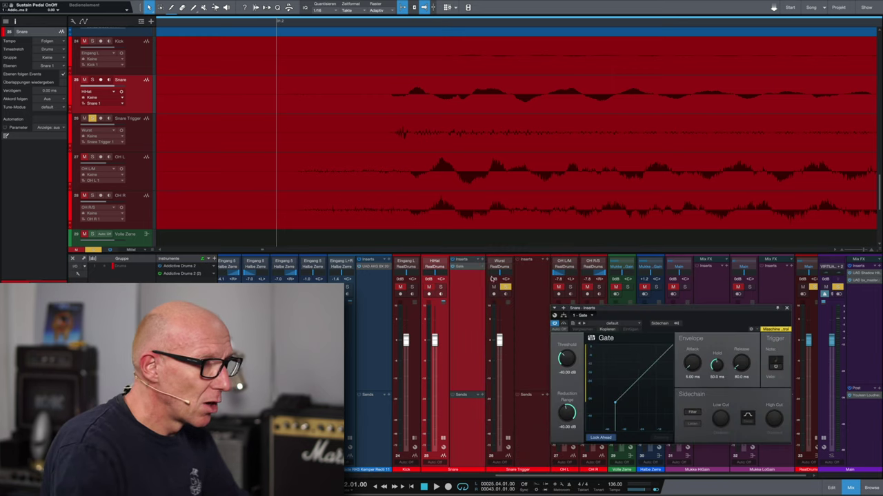
{"action": "left_click_drag", "start_coordinate": [666, 311], "coordinate": [525, 110]}
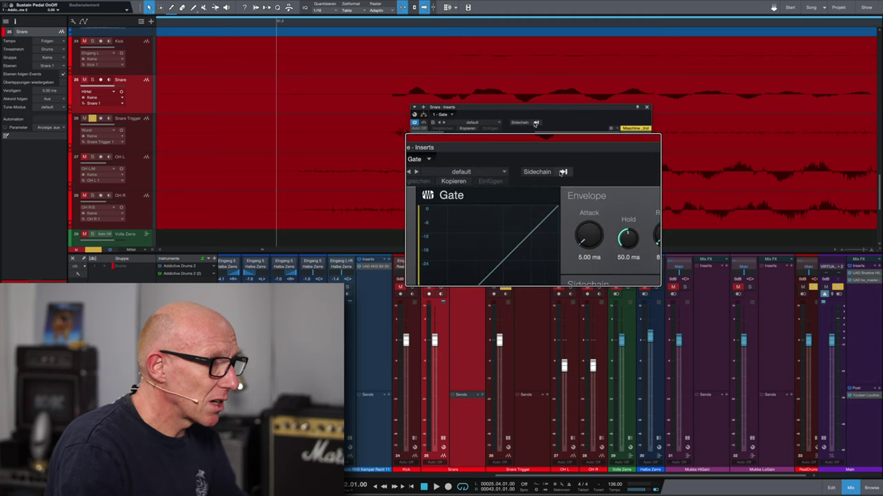
Assign the Snare Trigger track as the sidechain source of the Snare channel's Gate.
{"action": "left_click", "coordinate": [536, 123]}
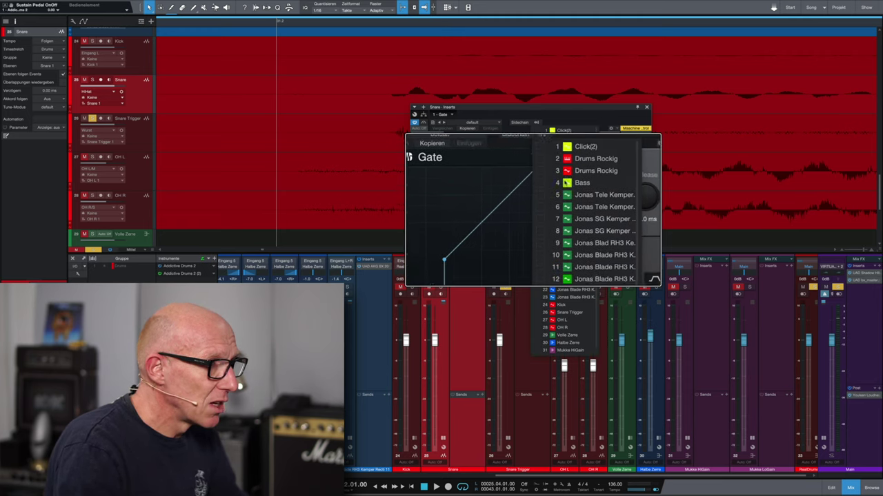
{"action": "scroll", "coordinate": [552, 312], "scroll_direction": "down", "scroll_amount": 1}
{"action": "left_click", "coordinate": [537, 306]}
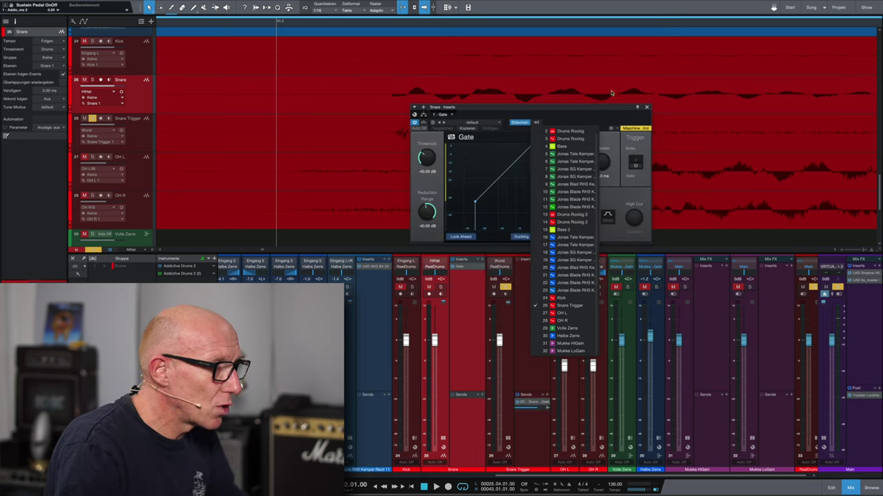
{"action": "left_click", "coordinate": [602, 113]}
{"action": "left_click_drag", "start_coordinate": [602, 111], "coordinate": [729, 100]}
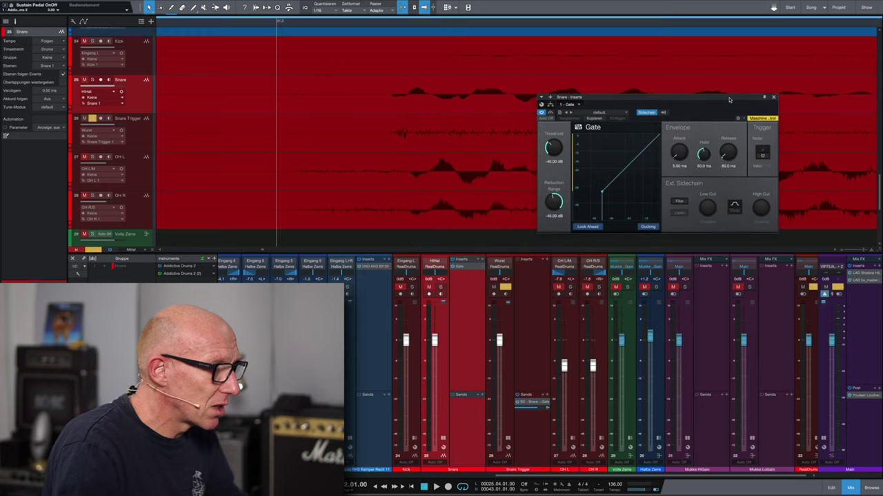
Pull the Snare Trigger fader all the way down and switch its sidechain send to the Snare Gate to pre-fader.
{"action": "left_click", "coordinate": [499, 339]}
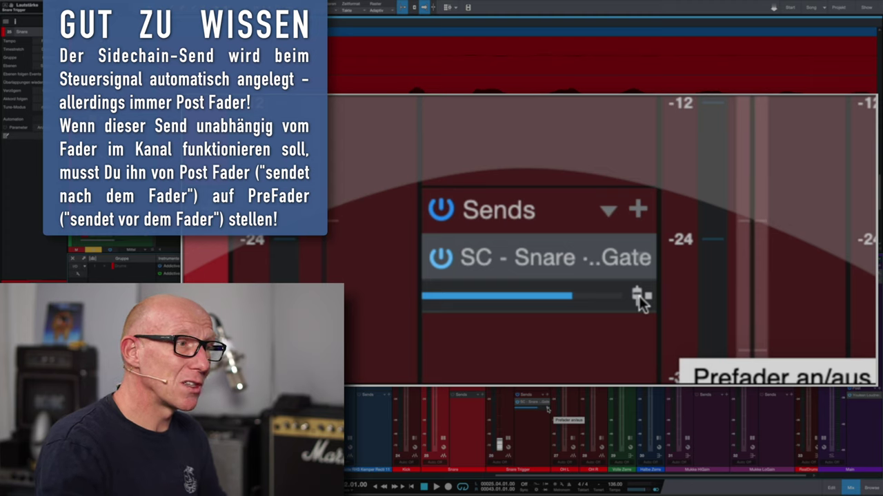
{"action": "left_click", "coordinate": [548, 410]}
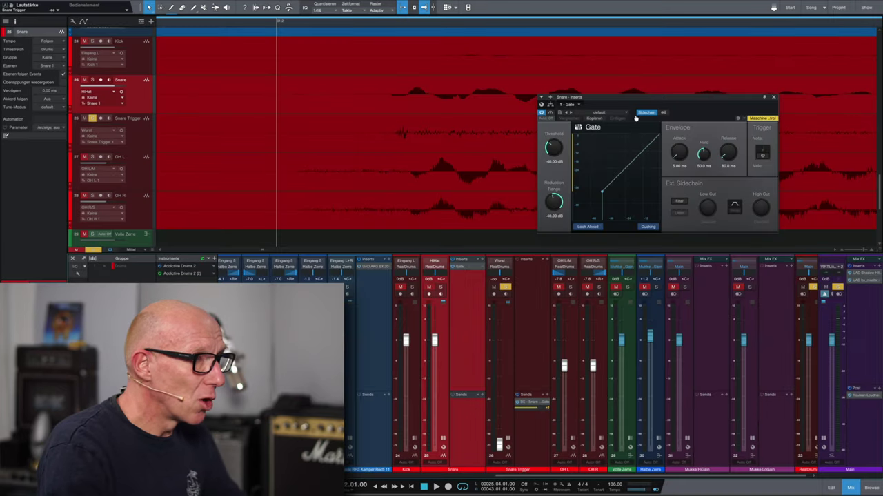
{"action": "left_click_drag", "start_coordinate": [654, 98], "coordinate": [613, 179]}
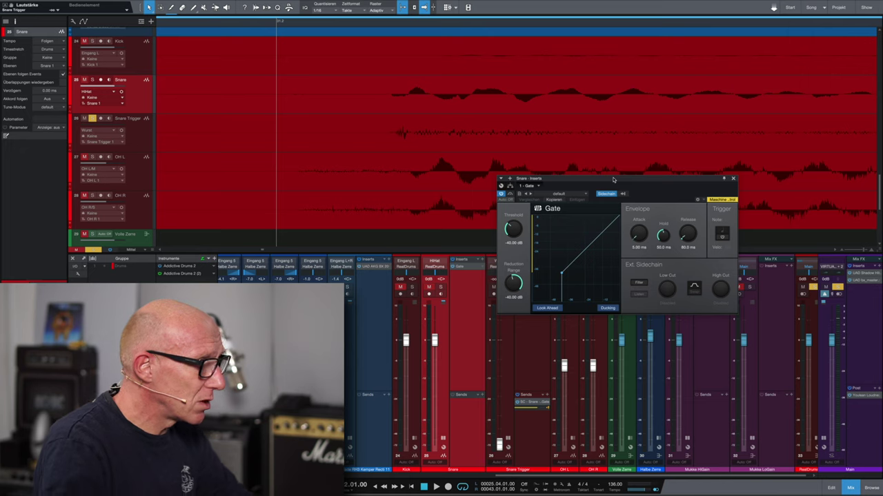
Solo the Snare track and set the Gate's threshold to about -22.60 dB during playback.
{"action": "key", "text": "space"}
{"action": "key", "text": "w"}
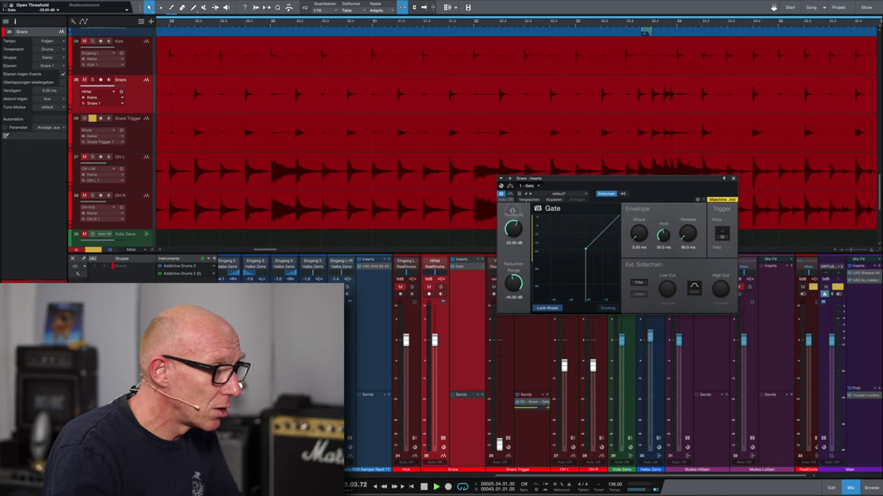
{"action": "left_click_drag", "start_coordinate": [512, 210], "coordinate": [512, 200]}
{"action": "key", "text": "f"}
{"action": "left_click", "coordinate": [441, 286]}
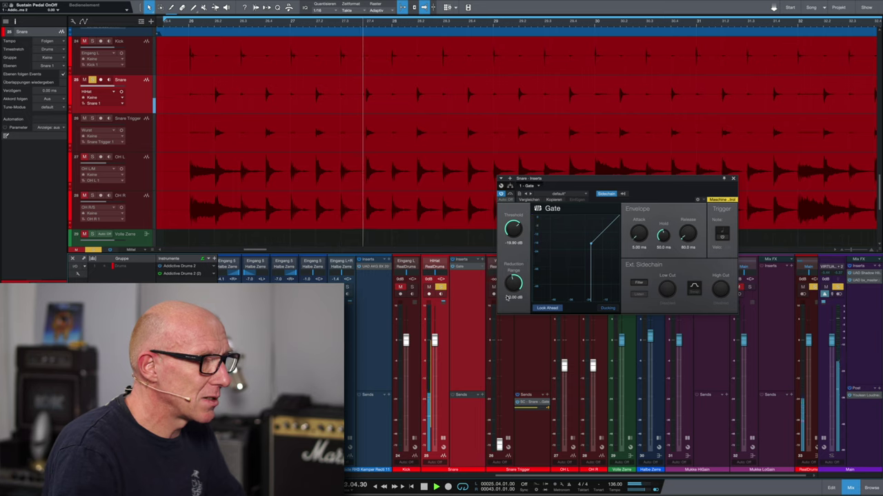
{"action": "scroll", "coordinate": [514, 231], "scroll_direction": "down", "scroll_amount": 5}
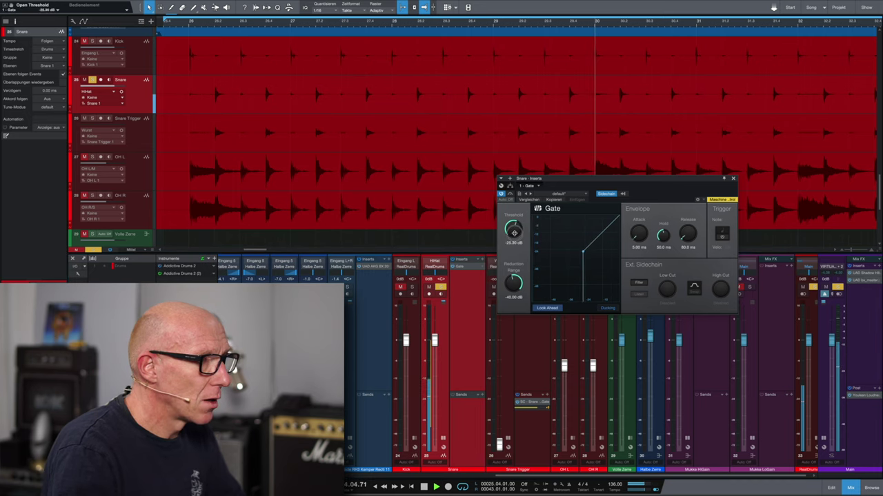
{"action": "scroll", "coordinate": [513, 232], "scroll_direction": "up", "scroll_amount": 3}
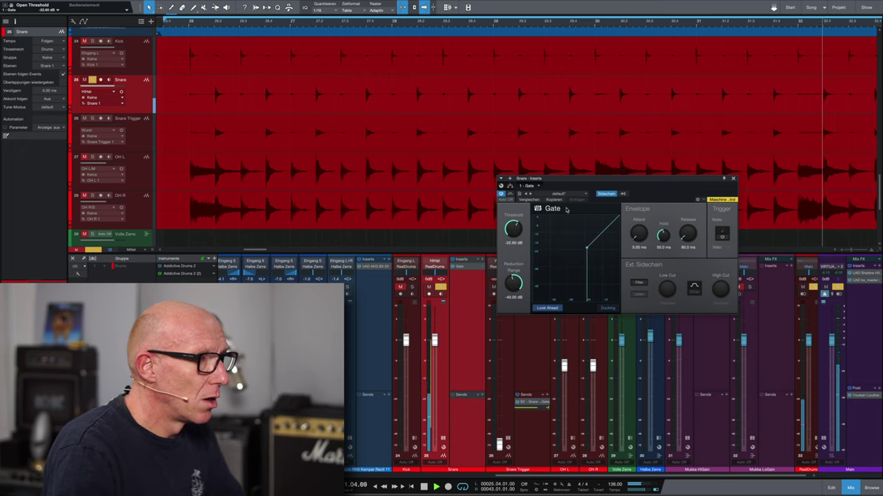
Compare the gated snare with the external sidechain off and on again during playback, and close the Gate window.
{"action": "left_click_drag", "start_coordinate": [600, 182], "coordinate": [621, 157]}
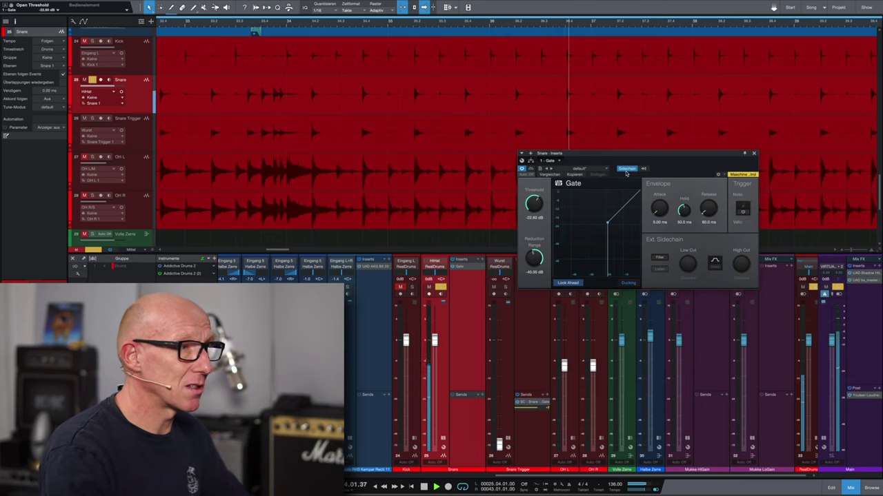
{"action": "left_click", "coordinate": [628, 169]}
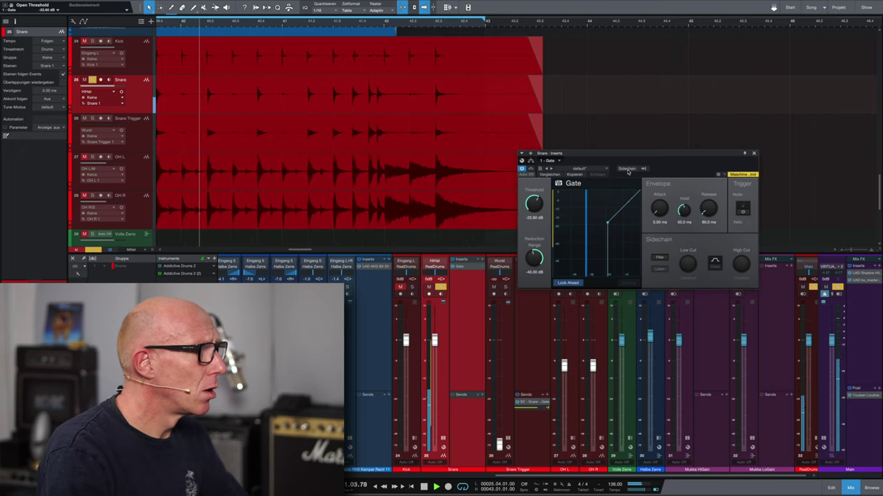
{"action": "left_click", "coordinate": [628, 169]}
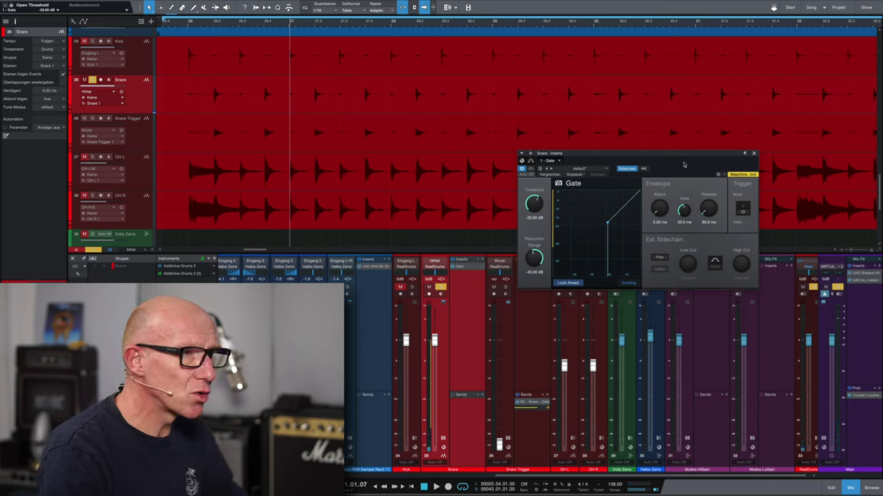
{"action": "left_click", "coordinate": [754, 154]}
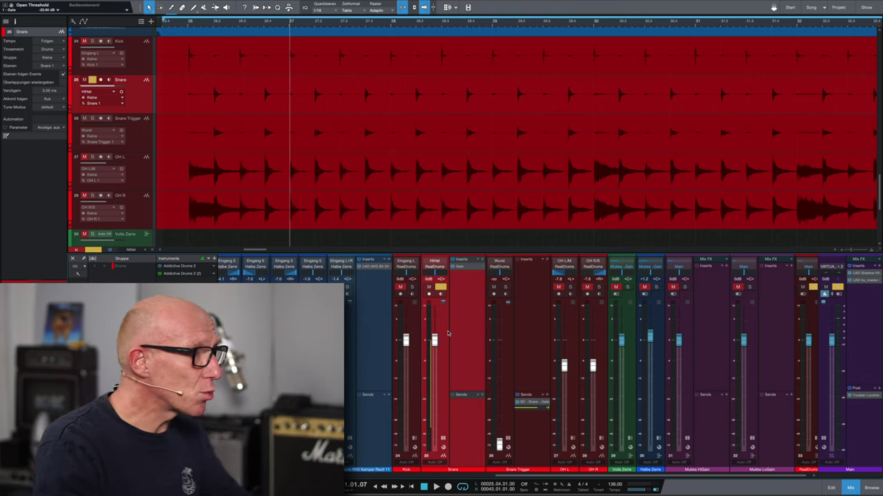
Set the Snare Trigger track's delay to -5.00 ms and reopen the Snare channel's Gate during playback.
{"action": "left_click", "coordinate": [137, 128]}
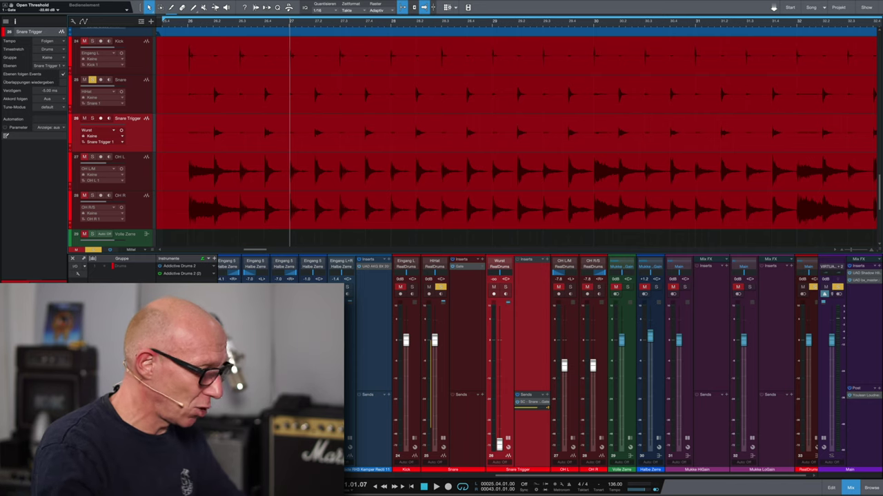
{"action": "key", "text": "space"}
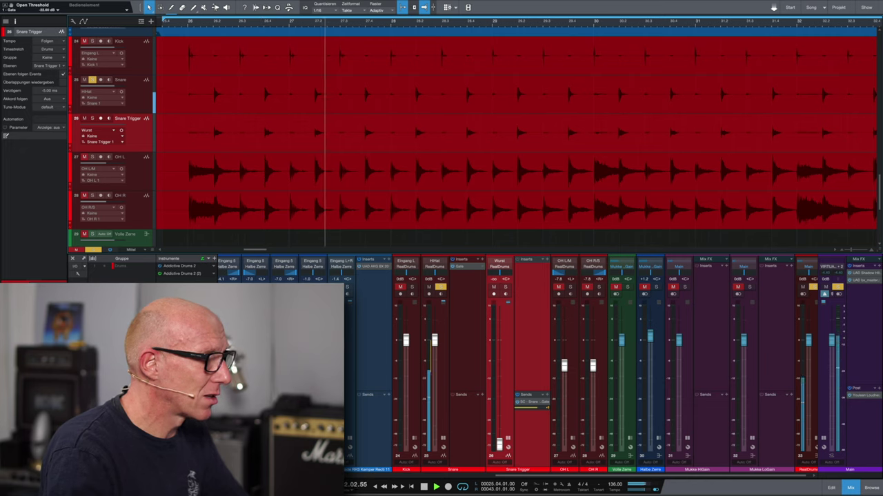
{"action": "scroll", "coordinate": [485, 301], "scroll_direction": "left", "scroll_amount": 1}
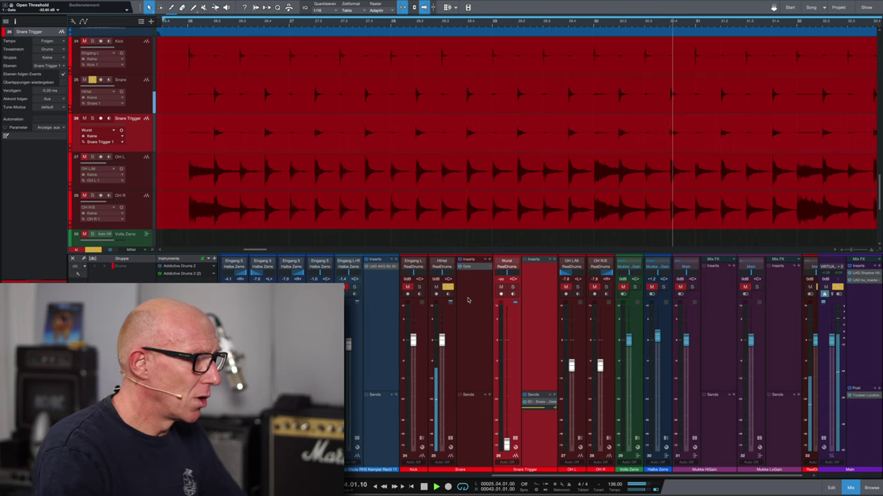
{"action": "left_click", "coordinate": [468, 269]}
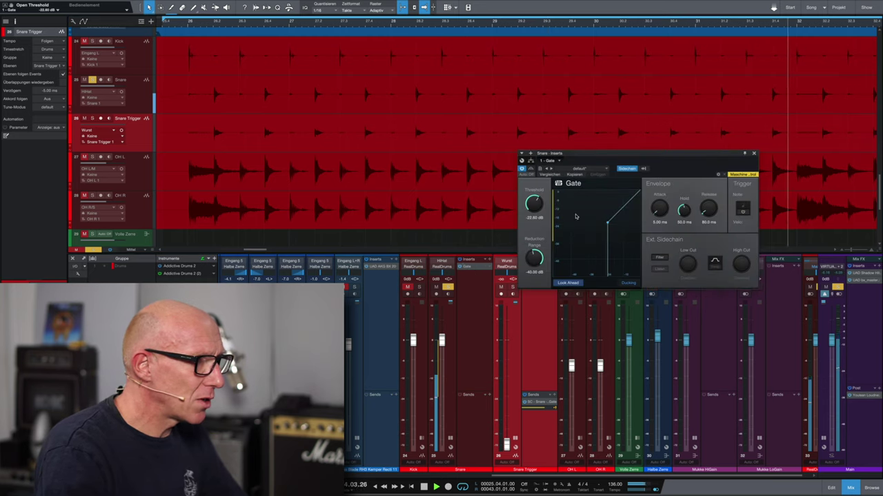